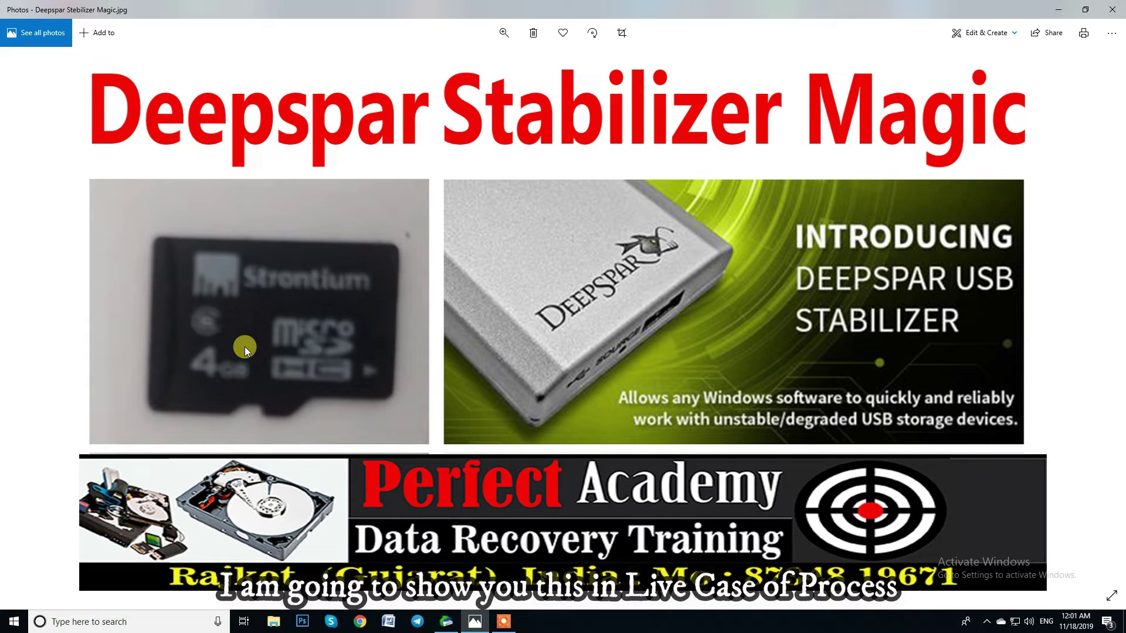
- Minimize the Deepspar Stabilizer Magic picture in Photos so the desktop shows
{"action": "left_click", "coordinate": [1057, 9]}
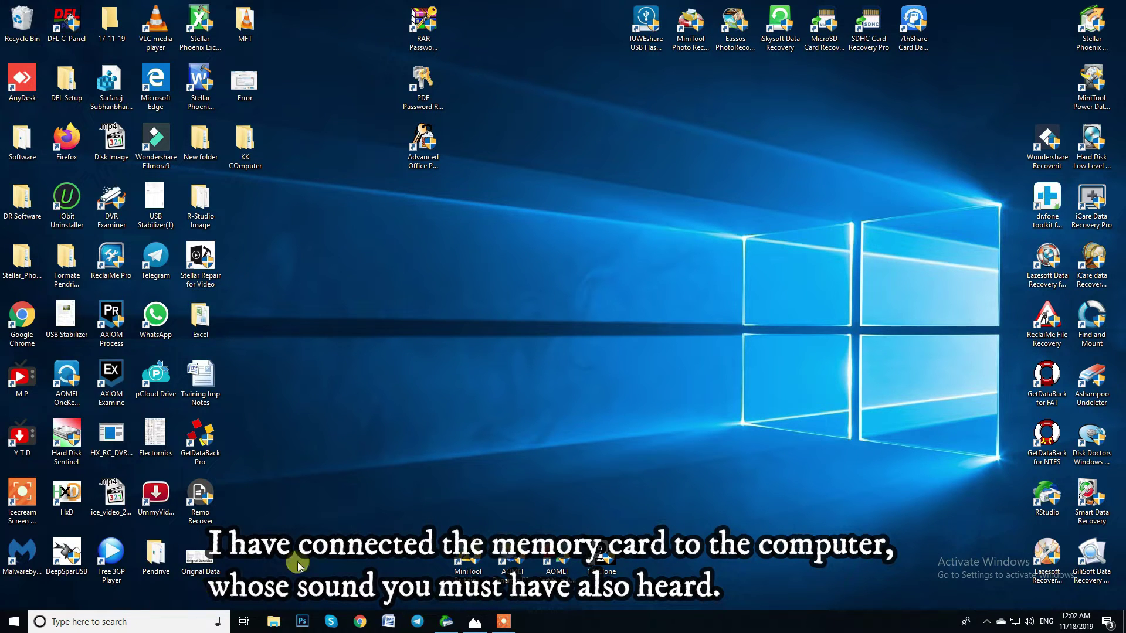
- Open This PC in File Explorer and launch Computer Management from its context menu
{"action": "left_click", "coordinate": [273, 621]}
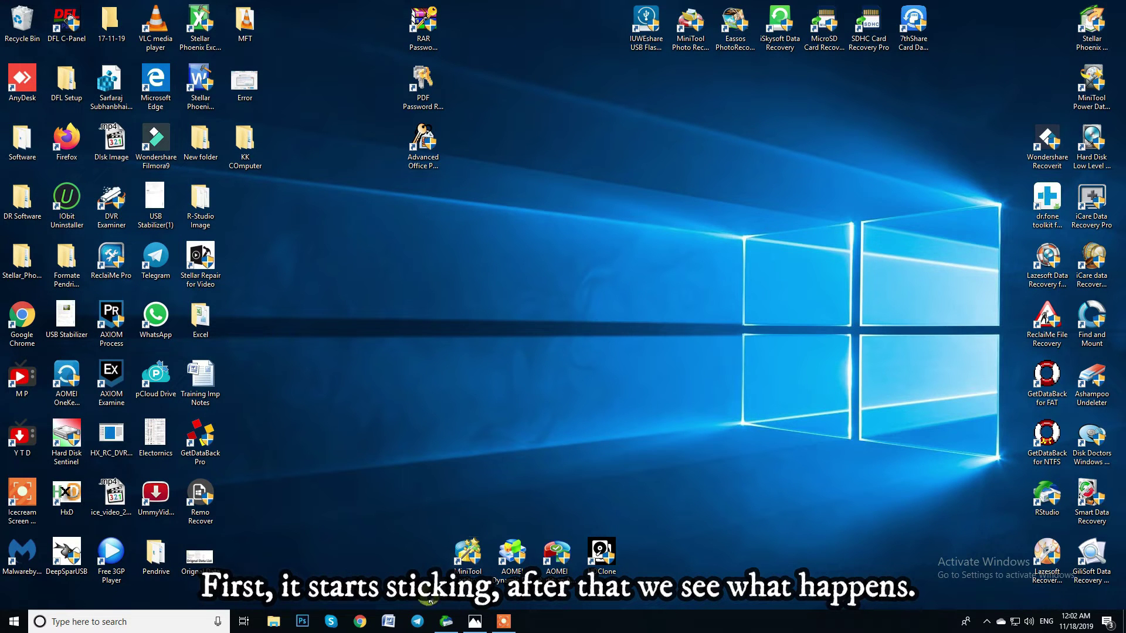
{"action": "left_click", "coordinate": [274, 622]}
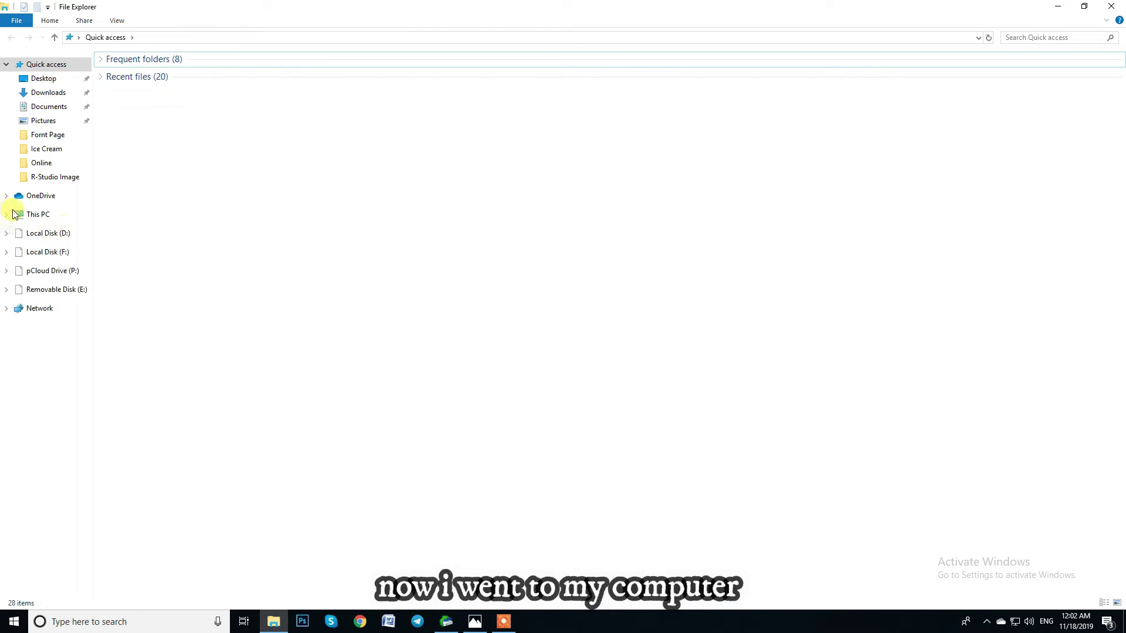
{"action": "left_click", "coordinate": [38, 215]}
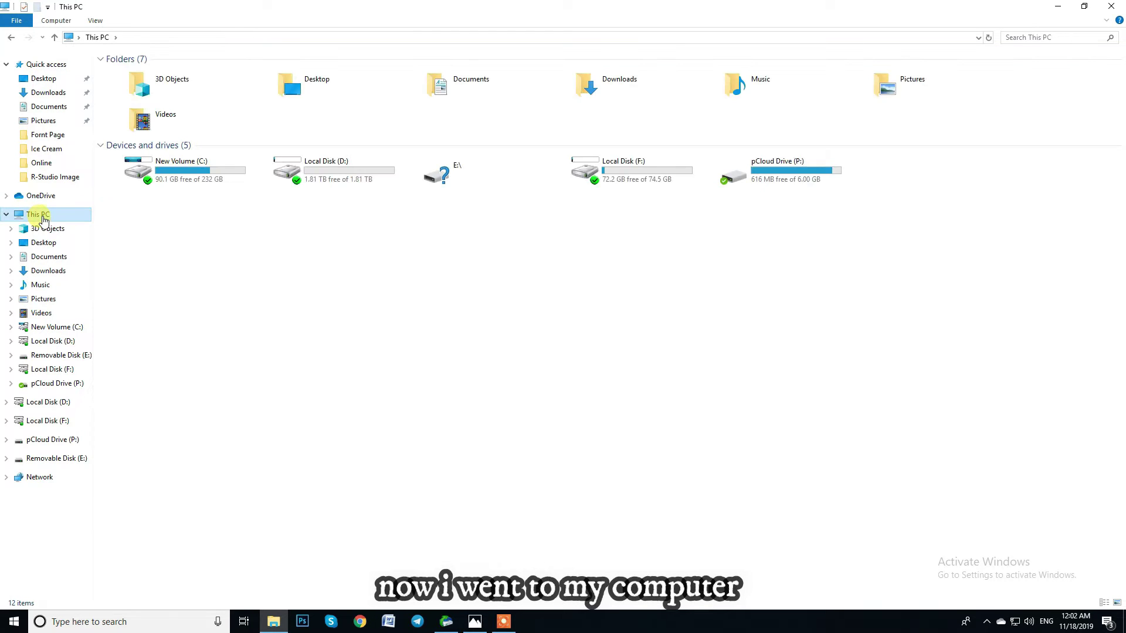
{"action": "right_click", "coordinate": [42, 220]}
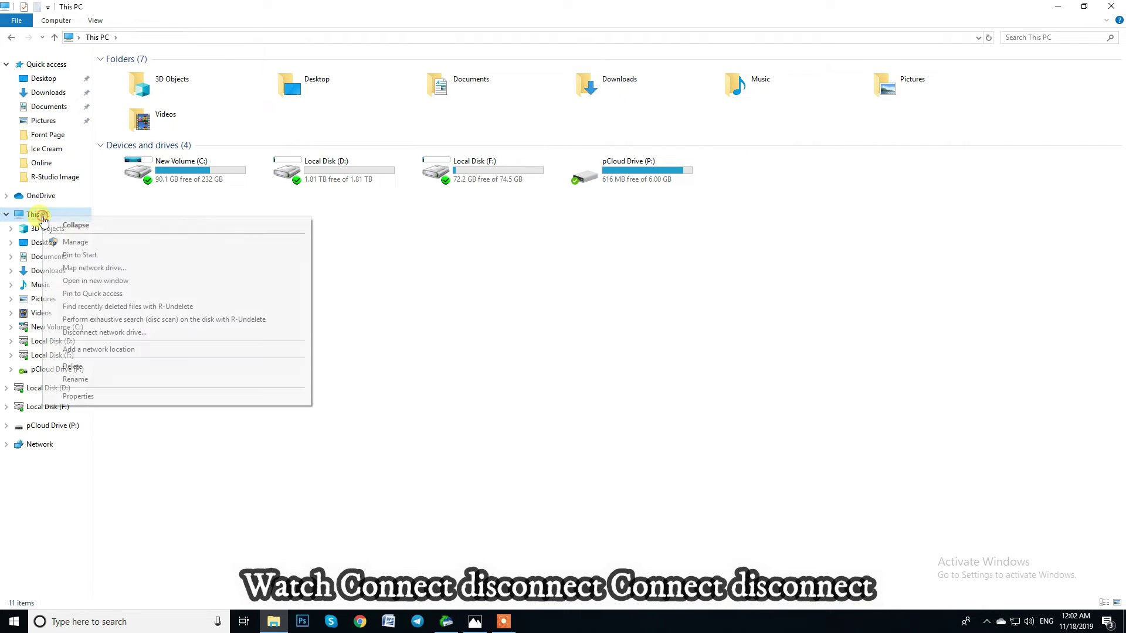
{"action": "left_click", "coordinate": [84, 242]}
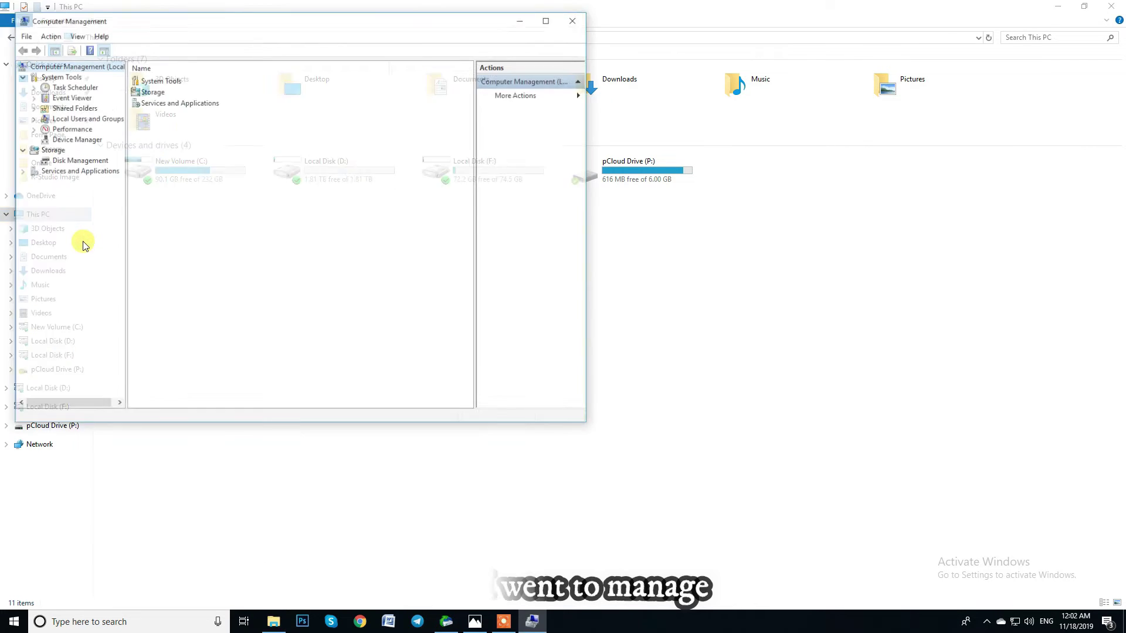
- Expand Disk drives in Device Manager and scan the Seagate drive for hardware changes
{"action": "left_click", "coordinate": [77, 140]}
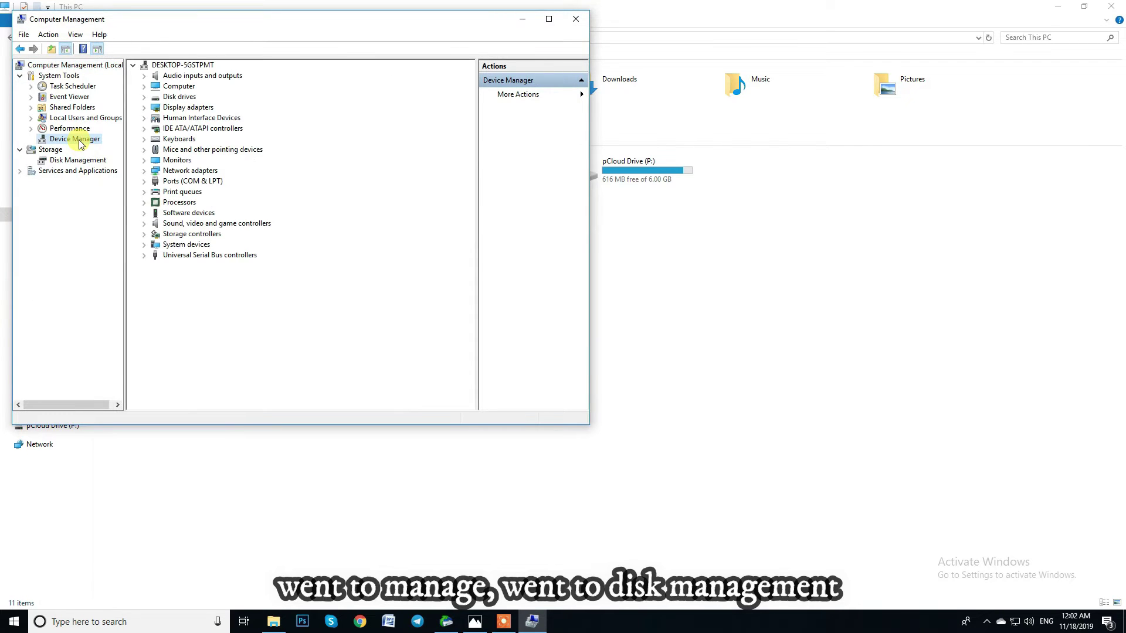
{"action": "left_click", "coordinate": [145, 98]}
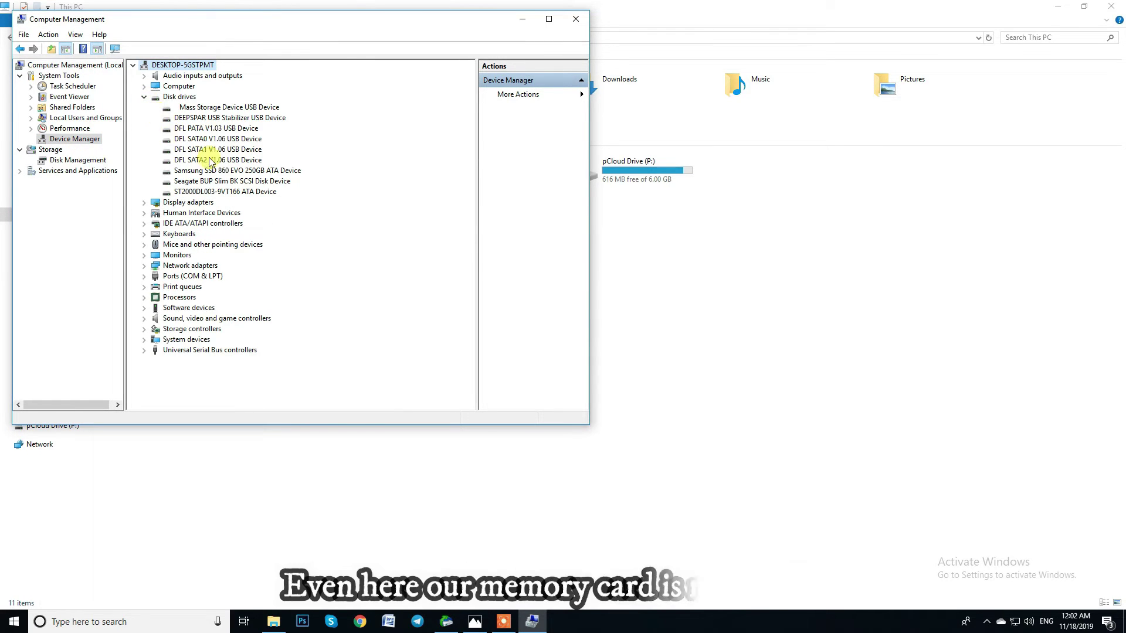
{"action": "left_click", "coordinate": [235, 183]}
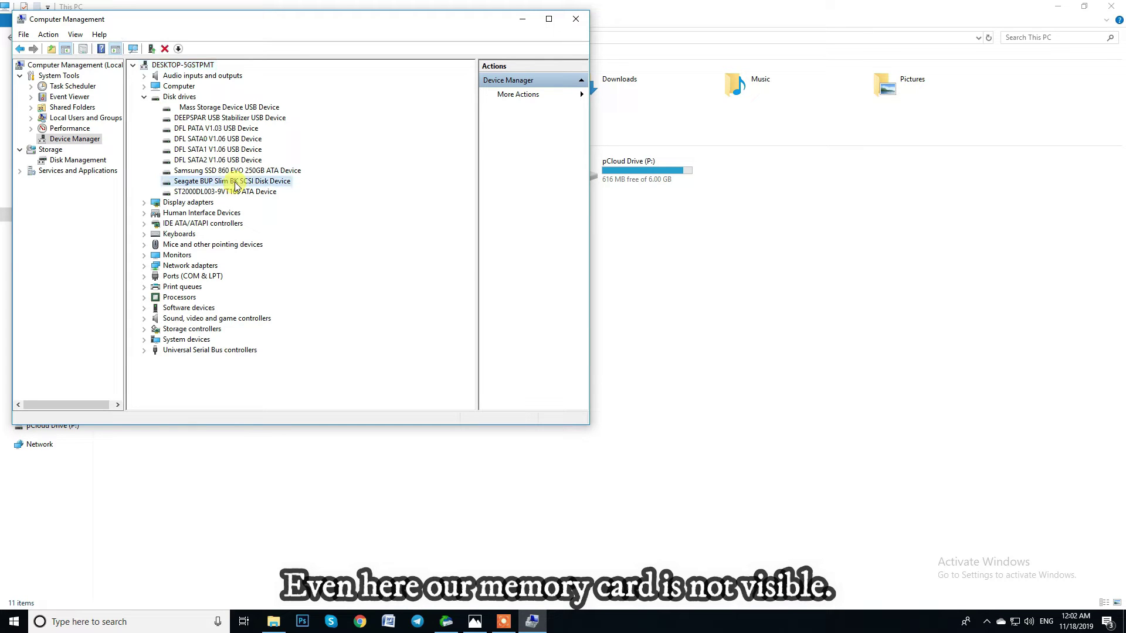
{"action": "right_click", "coordinate": [236, 184]}
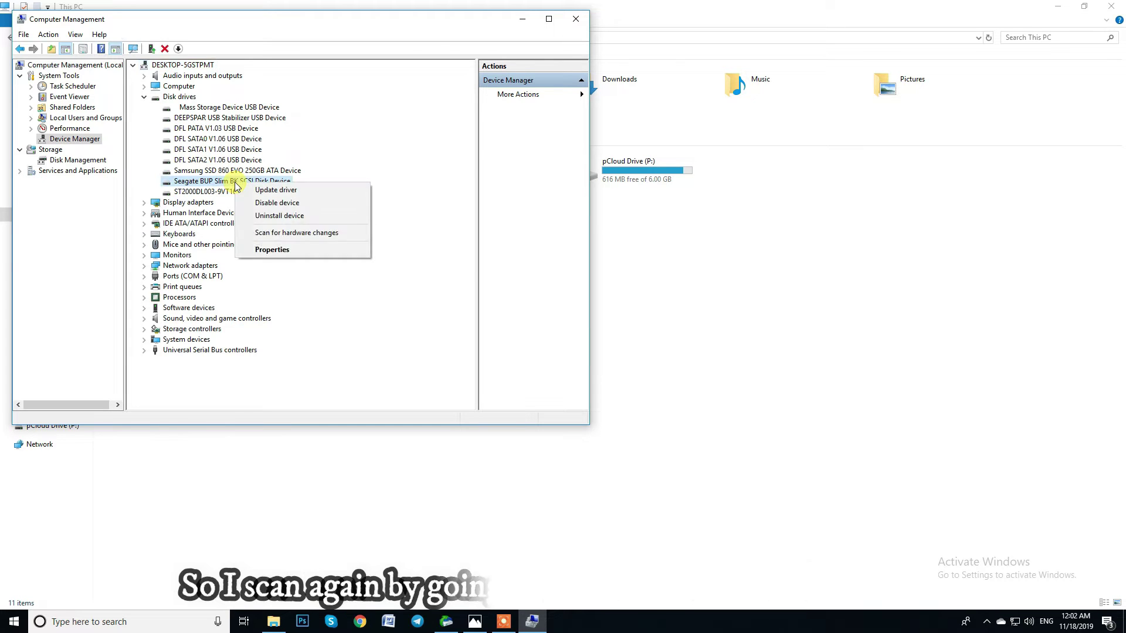
{"action": "left_click", "coordinate": [275, 237]}
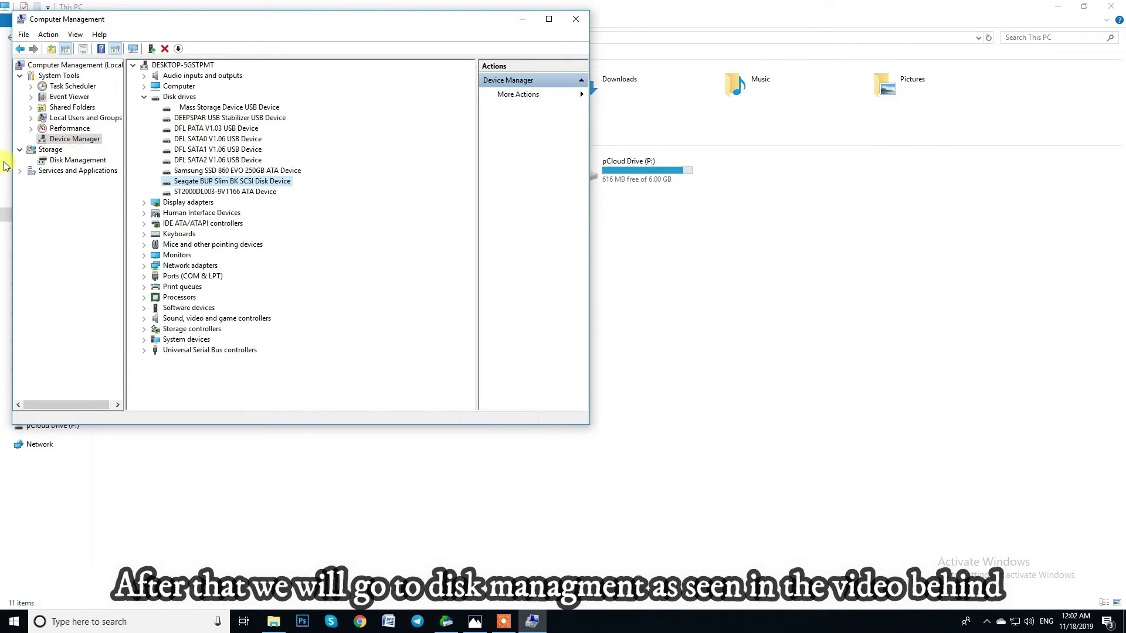
- Check Disk Management for the card without initializing any disk, then close Computer Management
{"action": "left_click", "coordinate": [76, 160]}
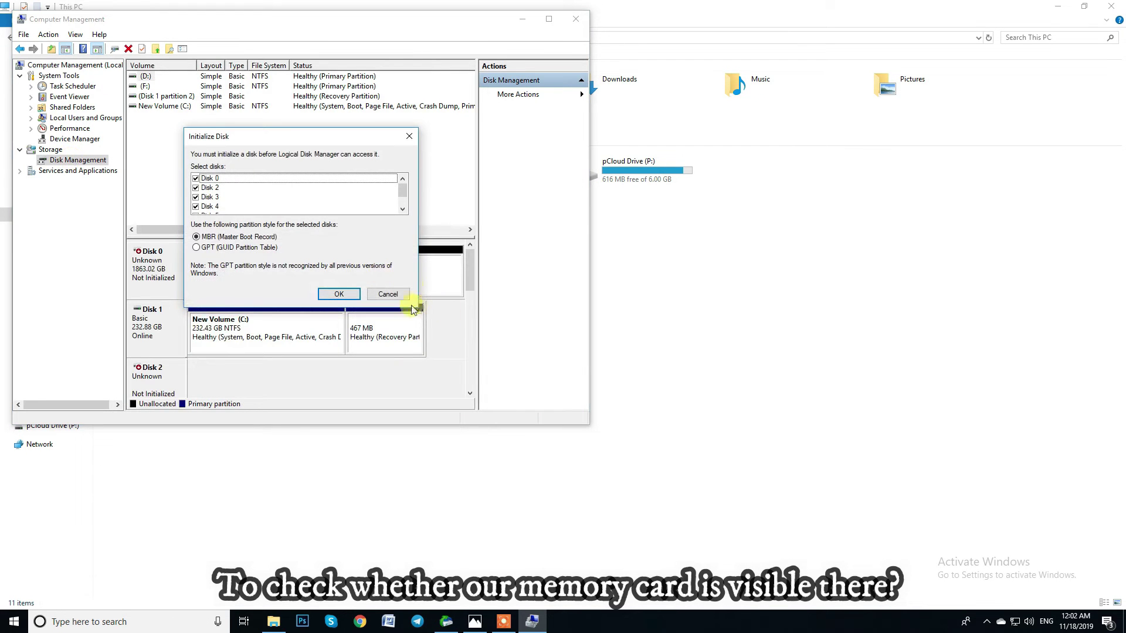
{"action": "left_click", "coordinate": [396, 296]}
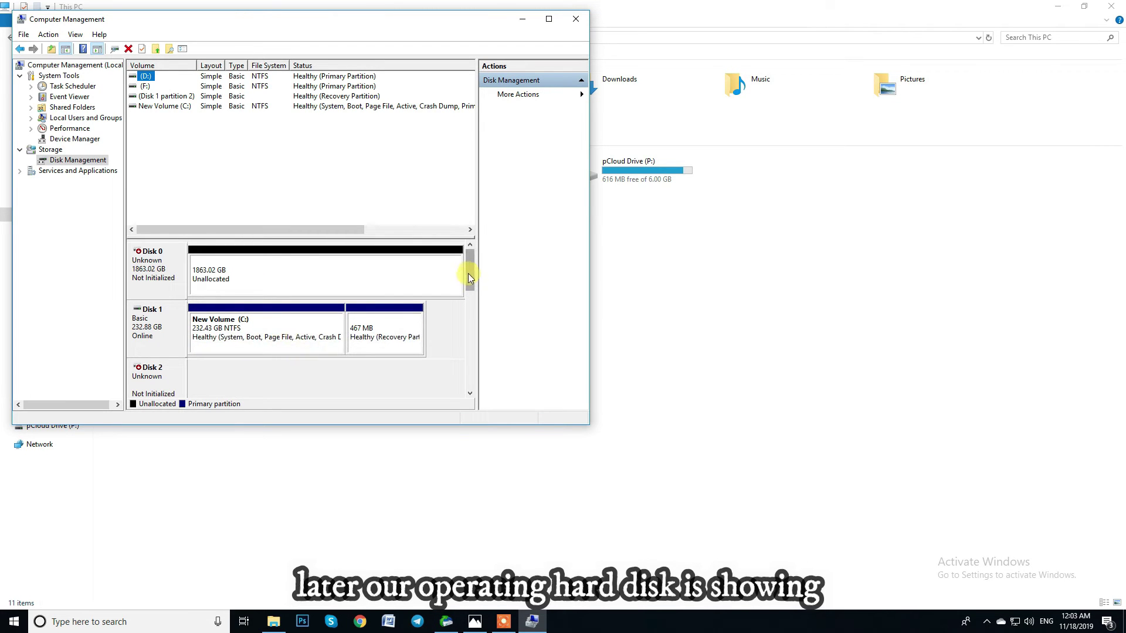
{"action": "left_click_drag", "start_coordinate": [468, 276], "coordinate": [473, 340]}
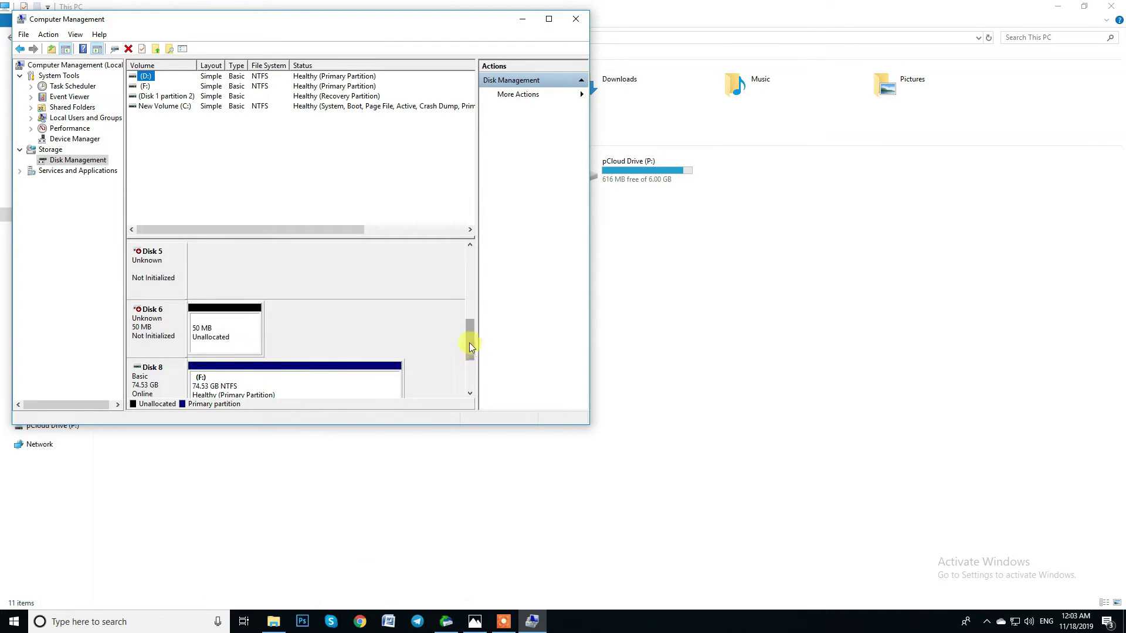
{"action": "left_click_drag", "start_coordinate": [469, 342], "coordinate": [469, 371]}
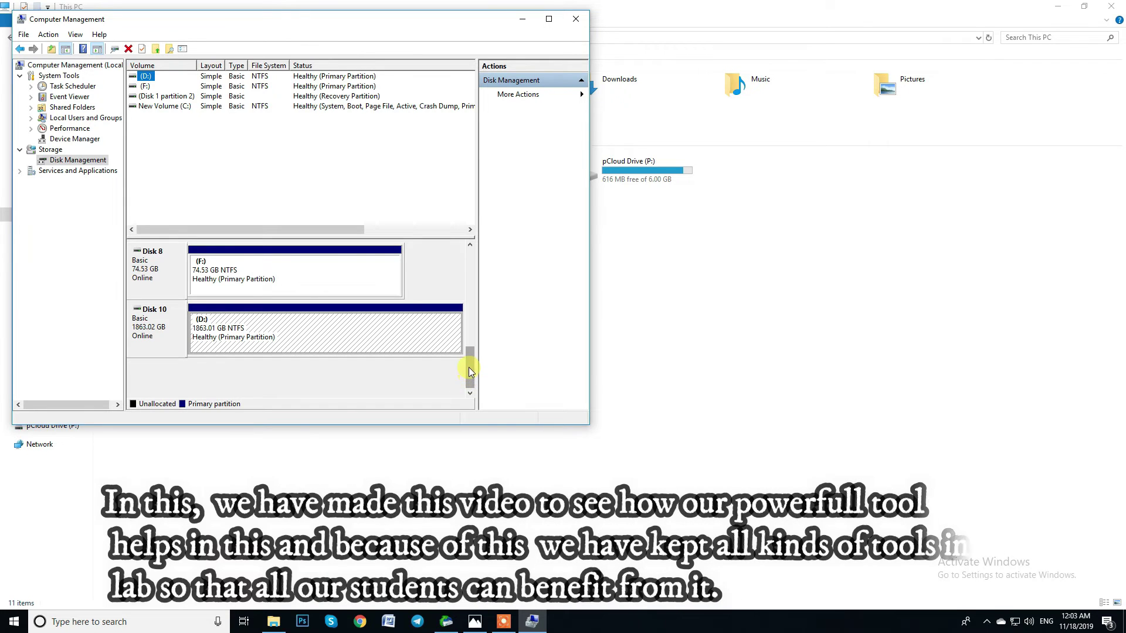
{"action": "left_click_drag", "start_coordinate": [470, 373], "coordinate": [468, 363]}
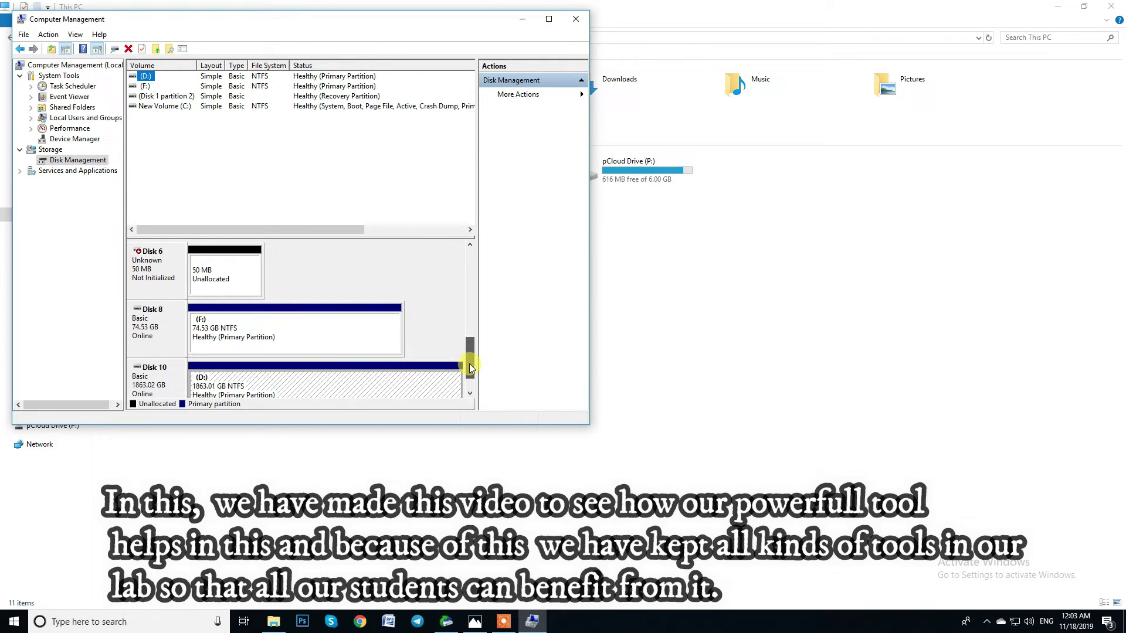
{"action": "left_click_drag", "start_coordinate": [470, 364], "coordinate": [475, 377]}
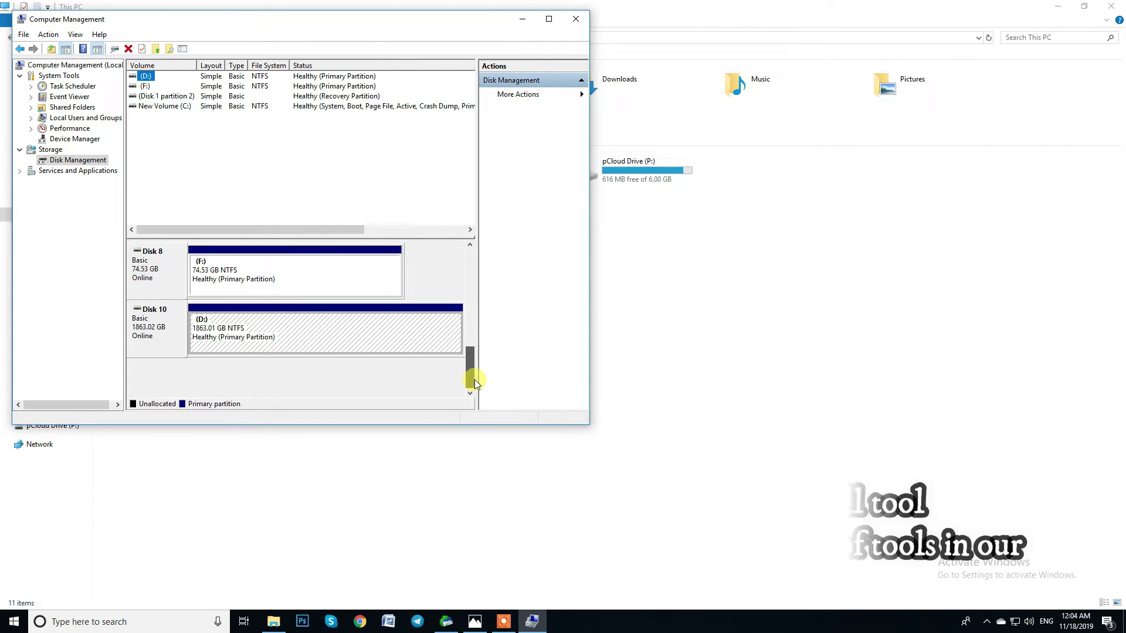
{"action": "mouse_move", "coordinate": [475, 379]}
{"action": "left_mouse_down"}
{"action": "mouse_move", "coordinate": [467, 343]}
{"action": "mouse_move", "coordinate": [474, 376]}
{"action": "left_mouse_up"}
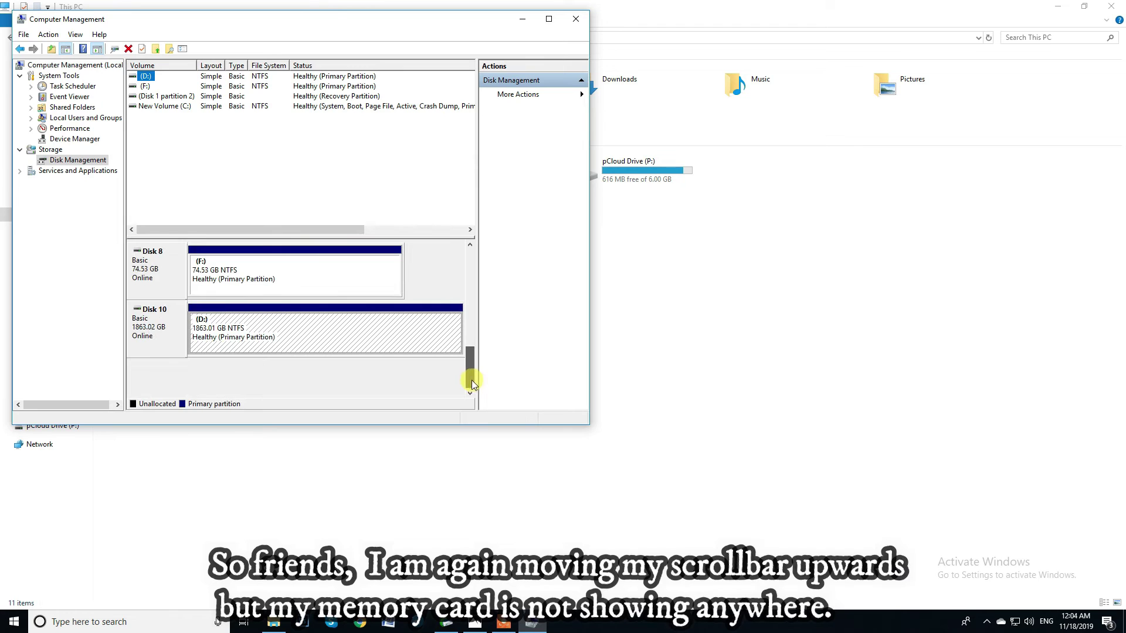
{"action": "left_click_drag", "start_coordinate": [471, 371], "coordinate": [469, 362]}
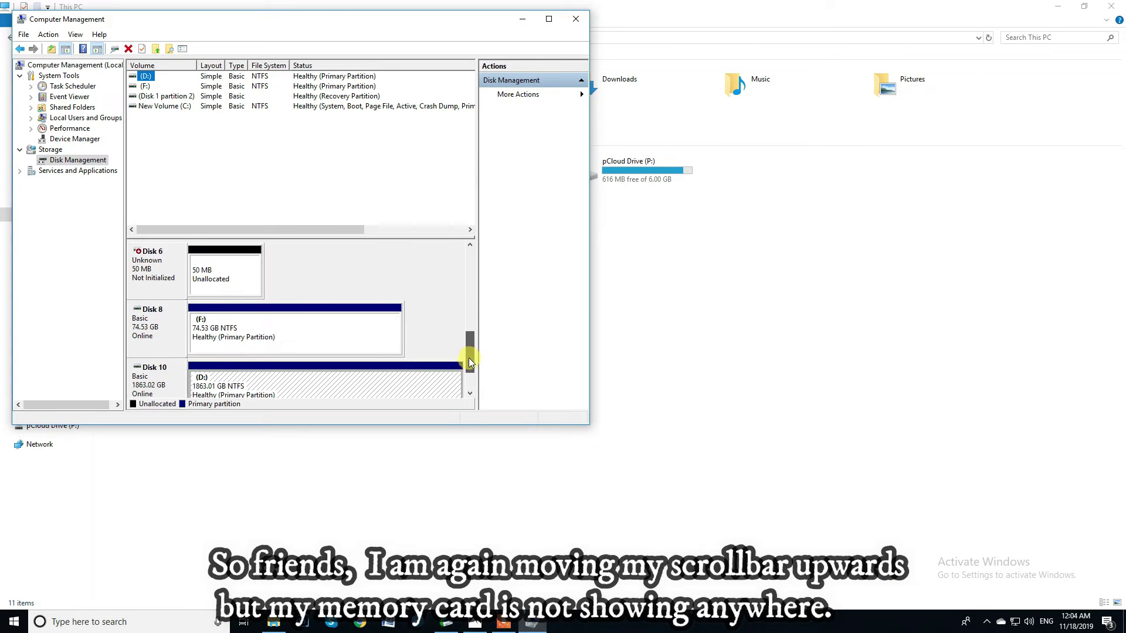
{"action": "left_click_drag", "start_coordinate": [469, 358], "coordinate": [471, 265]}
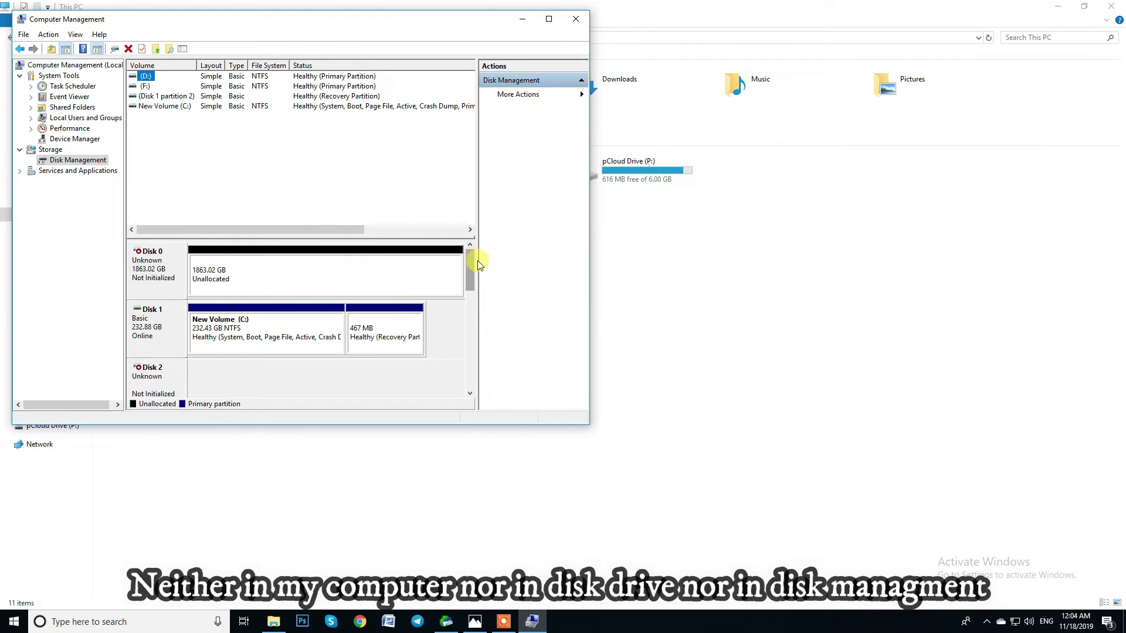
{"action": "left_click", "coordinate": [583, 18]}
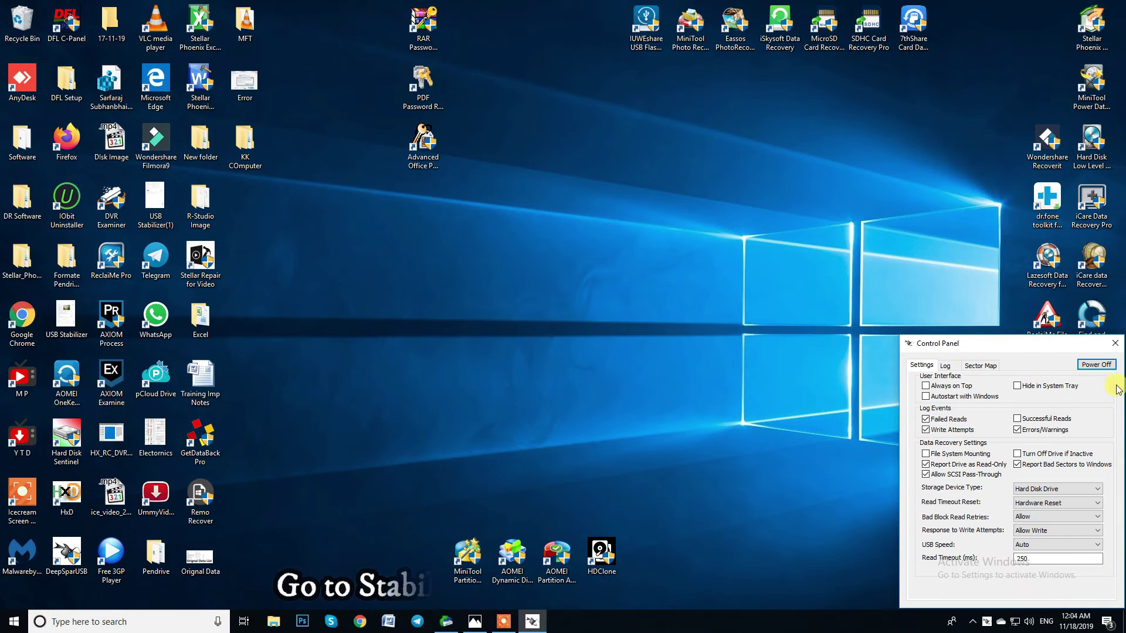
- Power the memory card off and back on, then centre the USB Control Panel
{"action": "left_click", "coordinate": [1091, 365]}
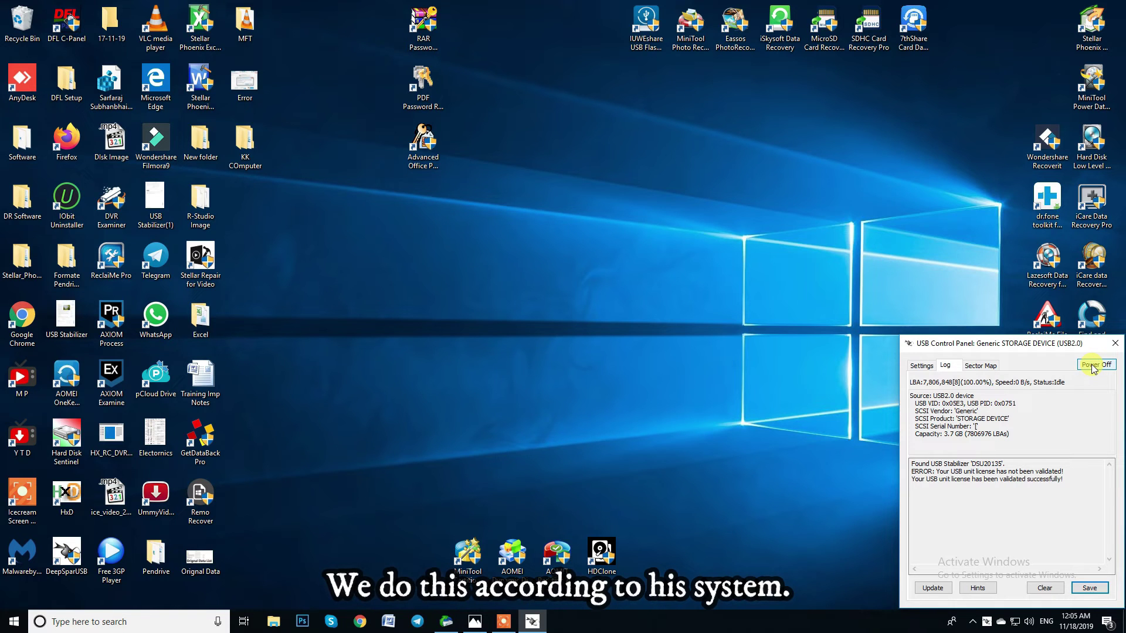
{"action": "left_click", "coordinate": [1093, 365]}
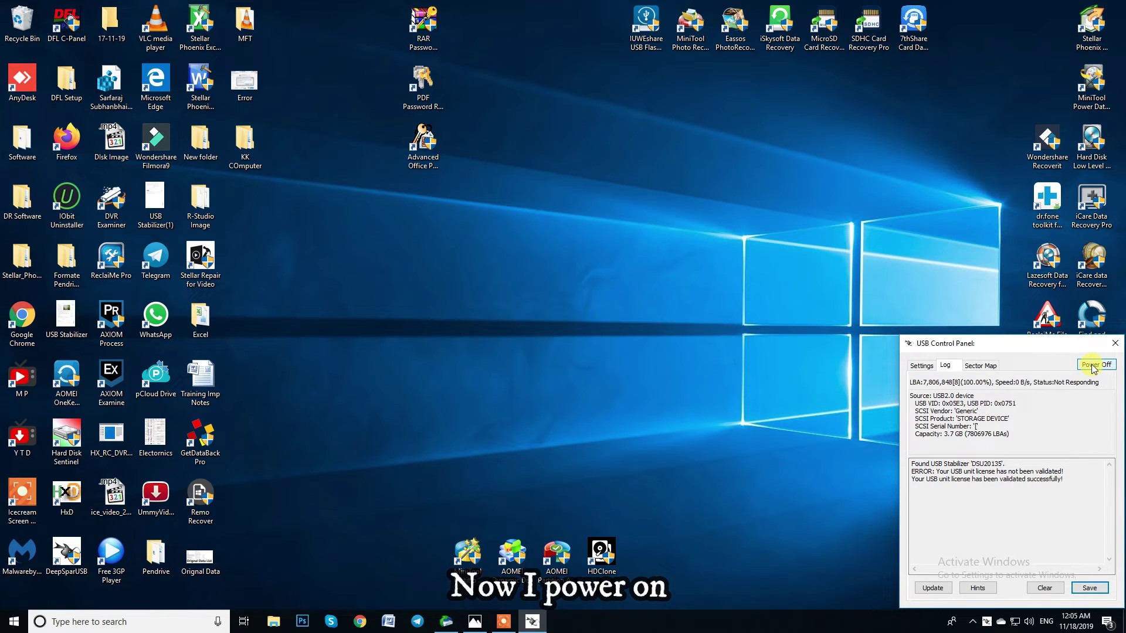
{"action": "left_click", "coordinate": [1092, 365]}
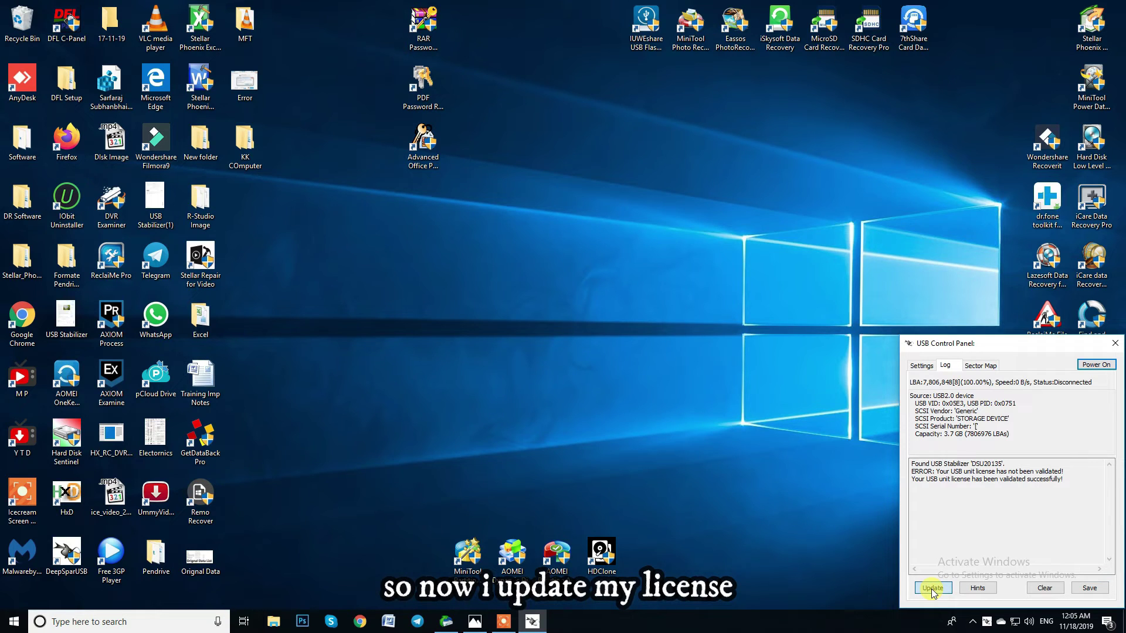
{"action": "left_click", "coordinate": [1097, 366]}
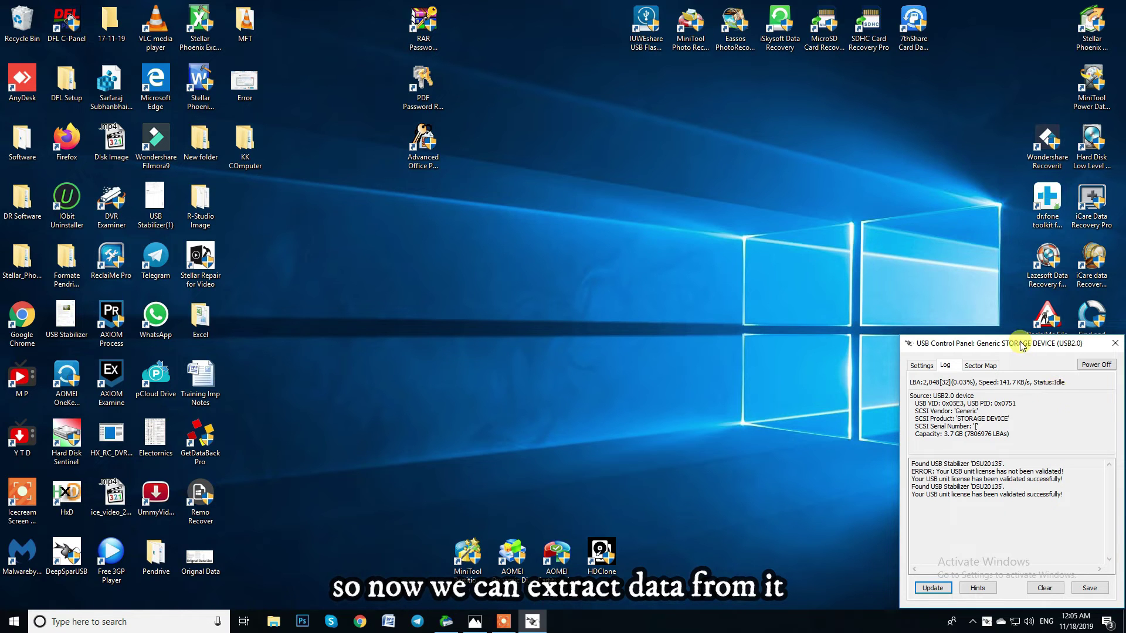
{"action": "left_click_drag", "start_coordinate": [1021, 346], "coordinate": [609, 200]}
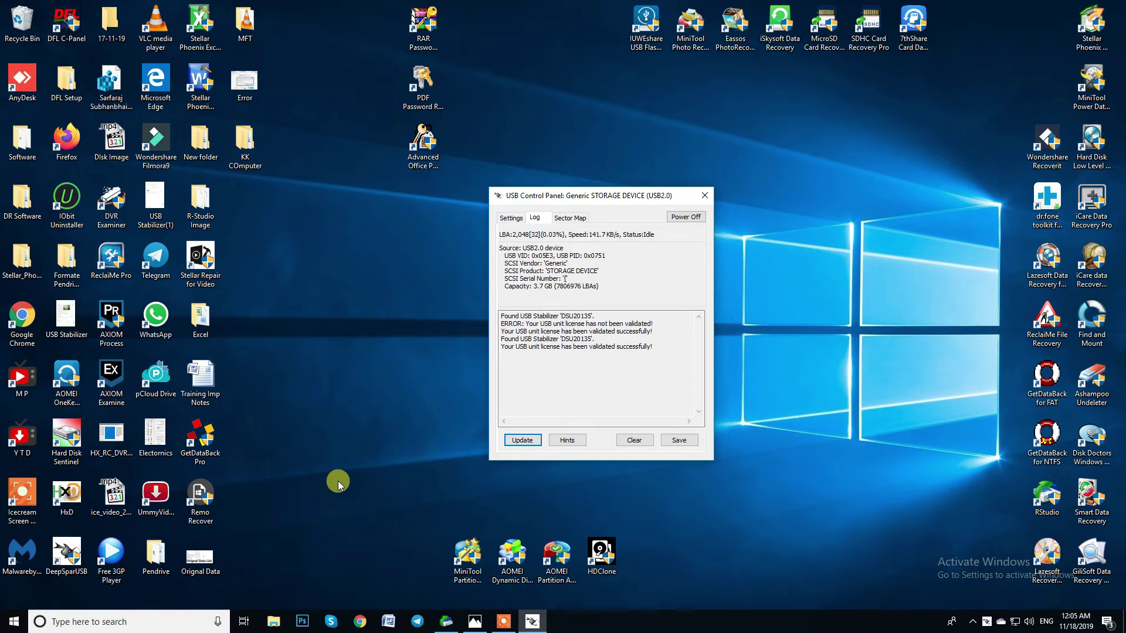
- Confirm Disk Management lists the card as 3.72 GB unallocated Disk 6, then close it
{"action": "left_click", "coordinate": [275, 622]}
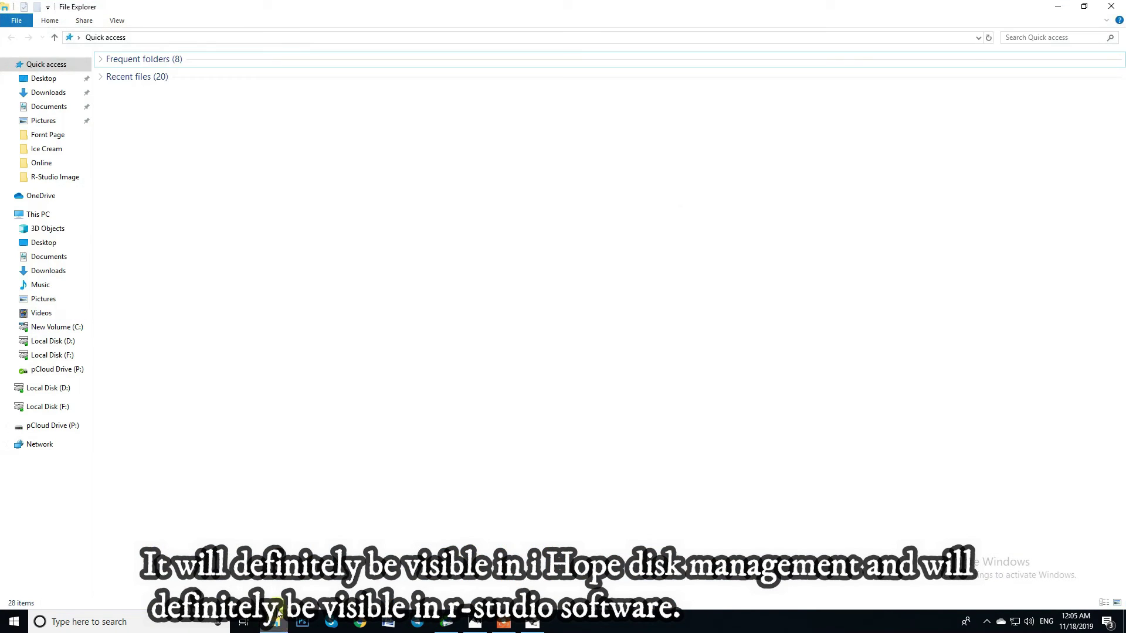
{"action": "left_click", "coordinate": [53, 212]}
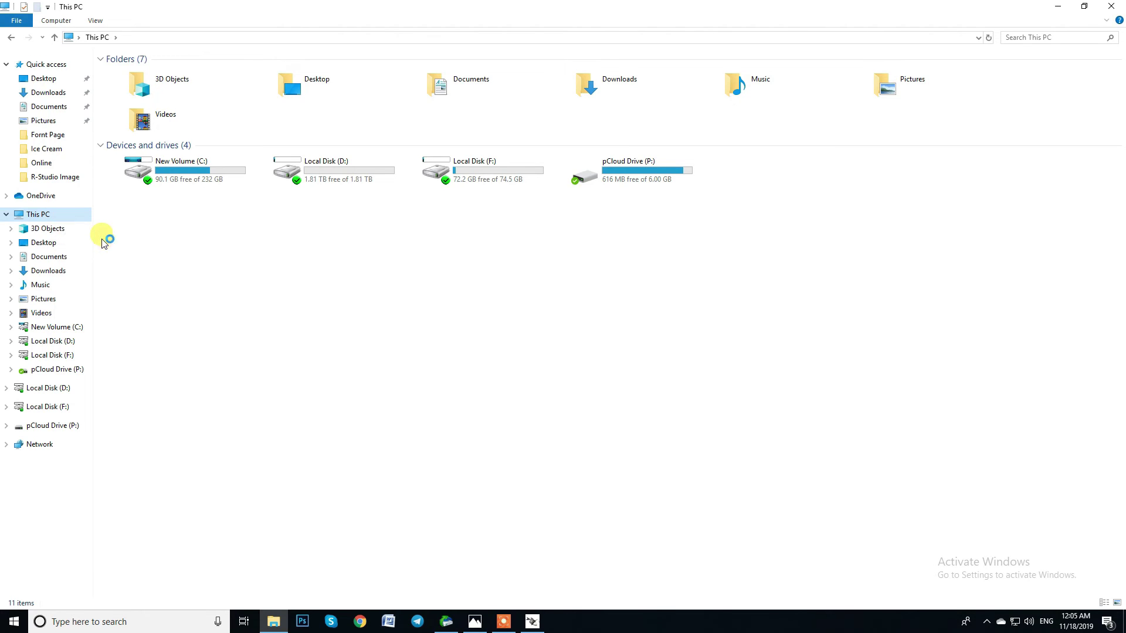
{"action": "left_click", "coordinate": [79, 160]}
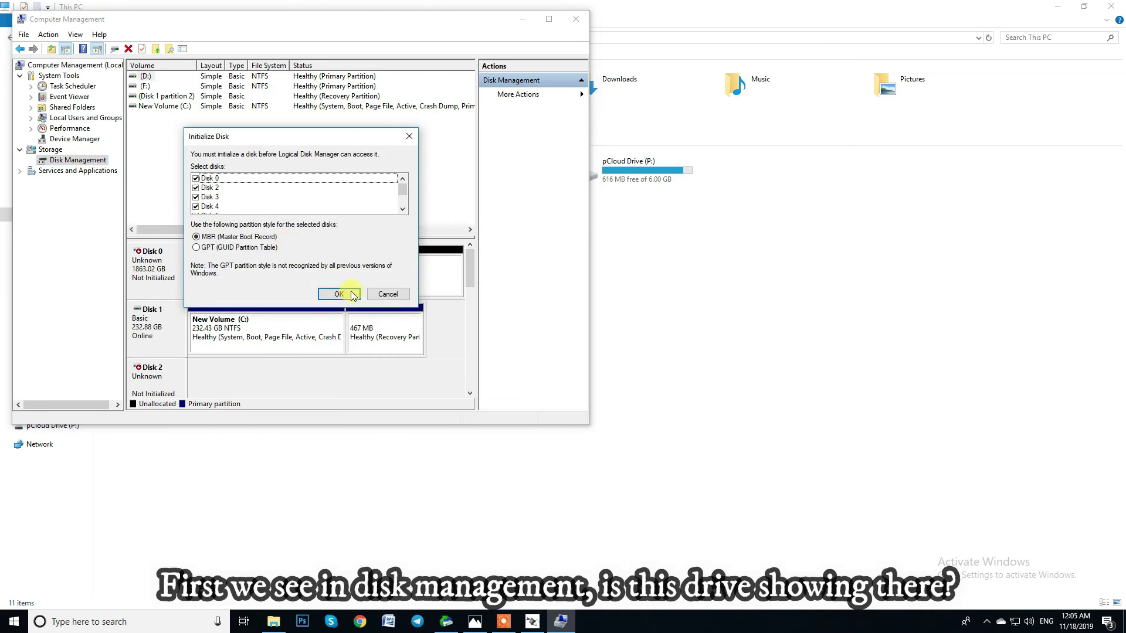
{"action": "left_click", "coordinate": [388, 294]}
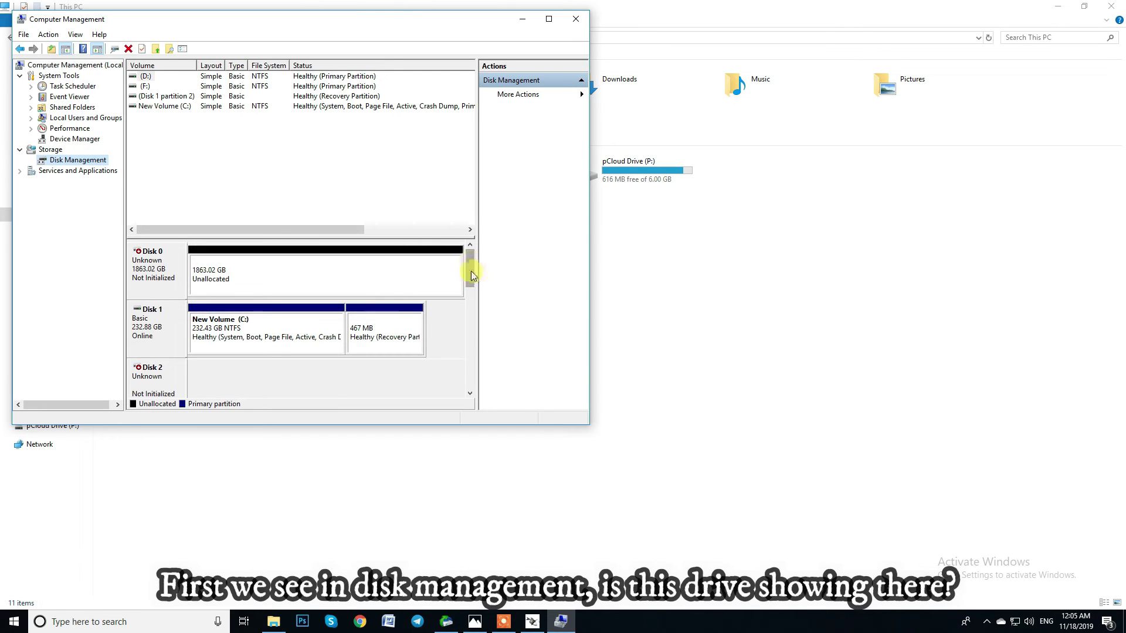
{"action": "left_click_drag", "start_coordinate": [471, 272], "coordinate": [468, 336]}
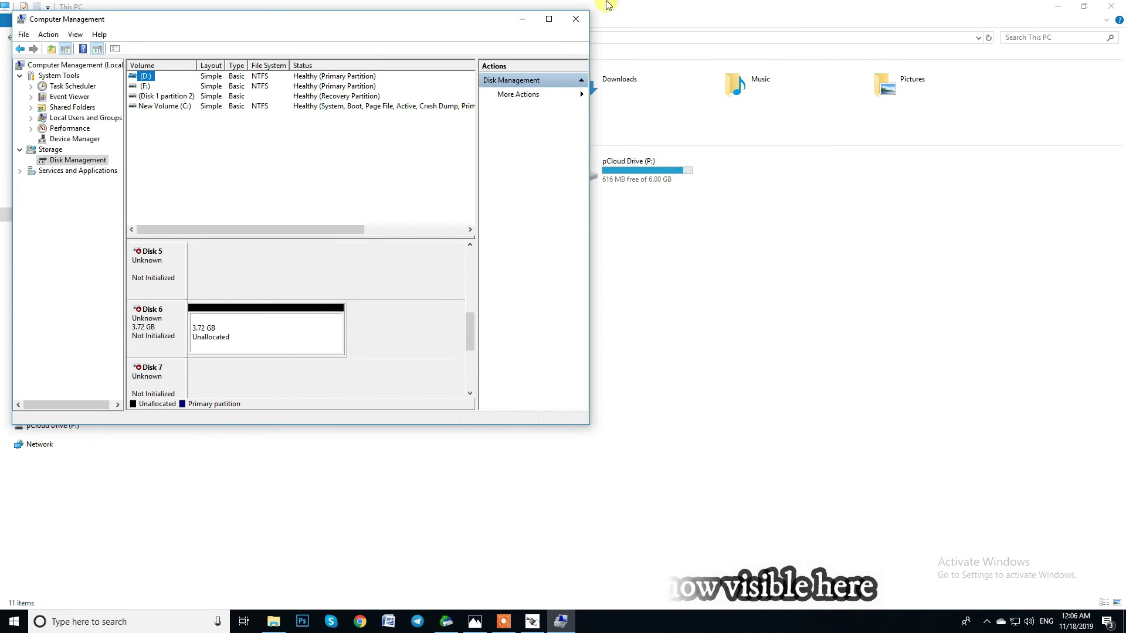
{"action": "left_click", "coordinate": [579, 20]}
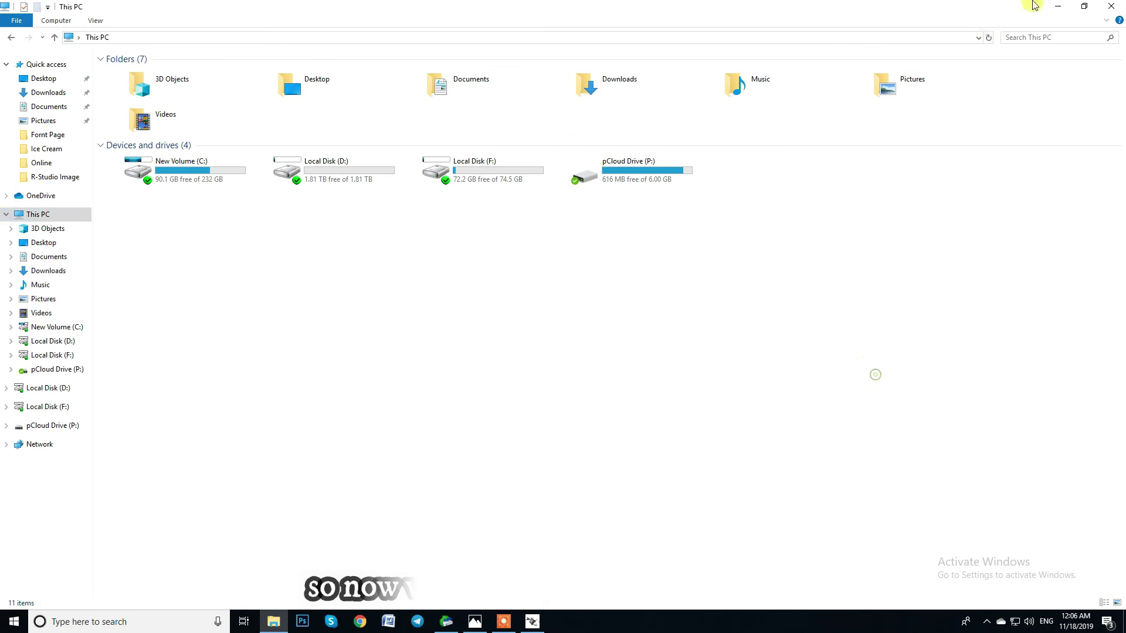
- Close File Explorer, then select and open Partition1 of Generic STORAGE DEVICE 1404
{"action": "left_click", "coordinate": [1120, 7]}
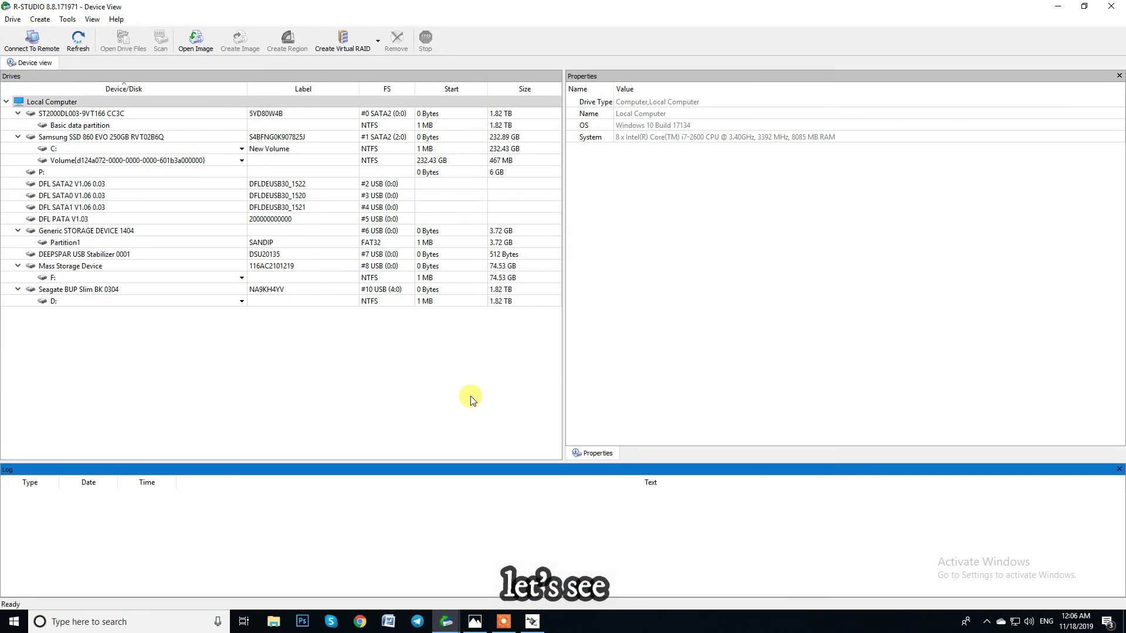
{"action": "left_click", "coordinate": [92, 244]}
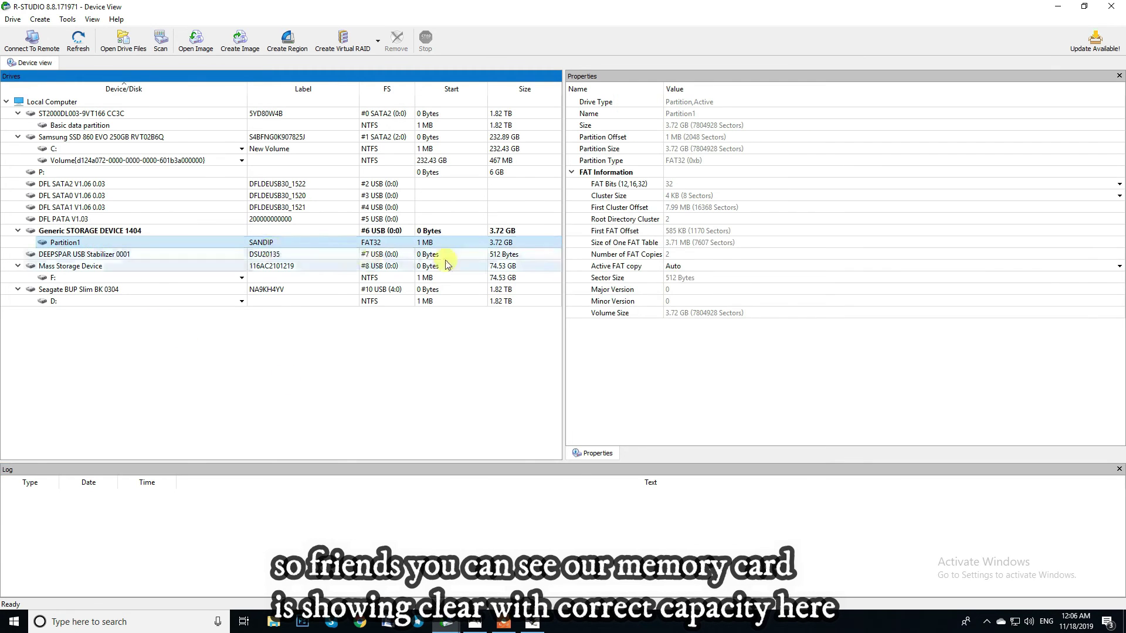
{"action": "double_click", "coordinate": [138, 242]}
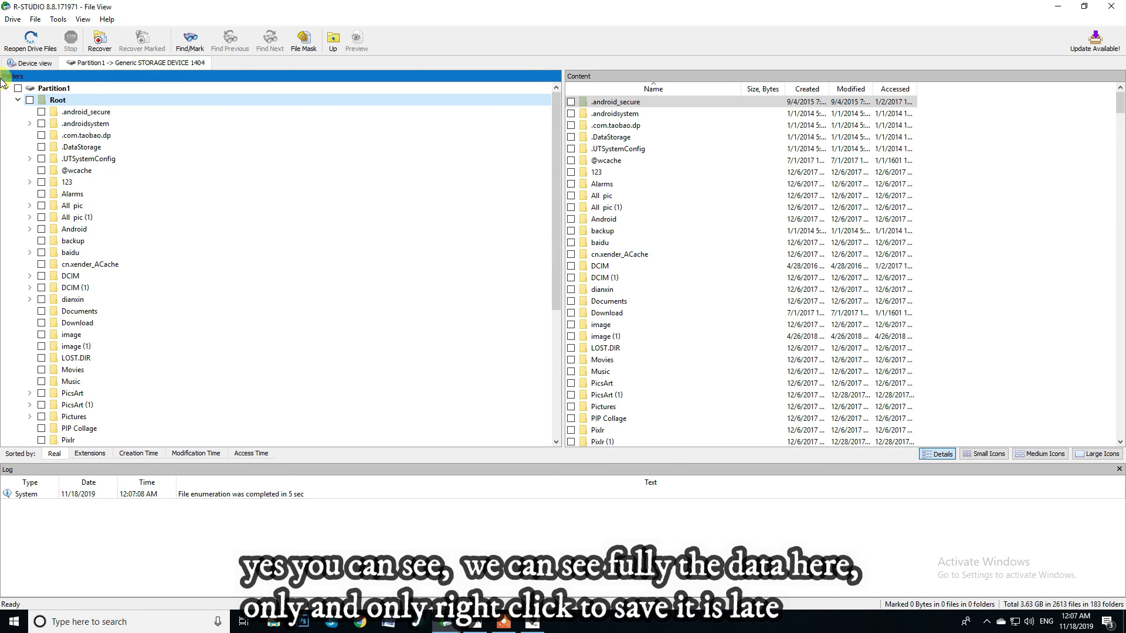
- Mark Root for recovery (3.62 GB, 2609 files) and view the .UTSystemConfig folder
{"action": "left_click", "coordinate": [30, 100]}
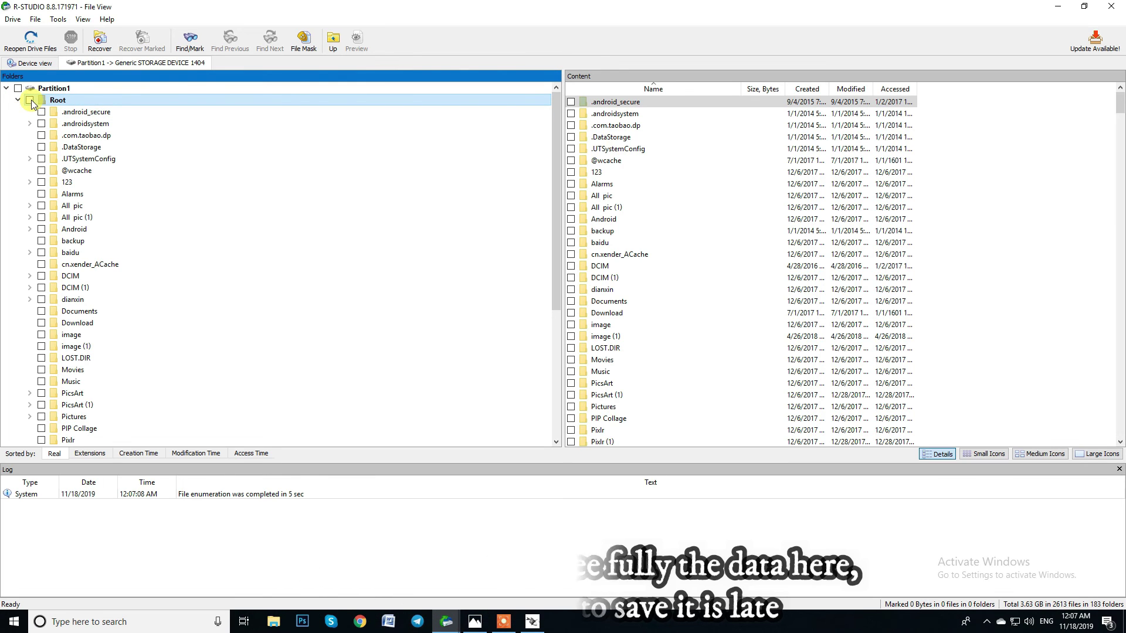
{"action": "left_click", "coordinate": [67, 159]}
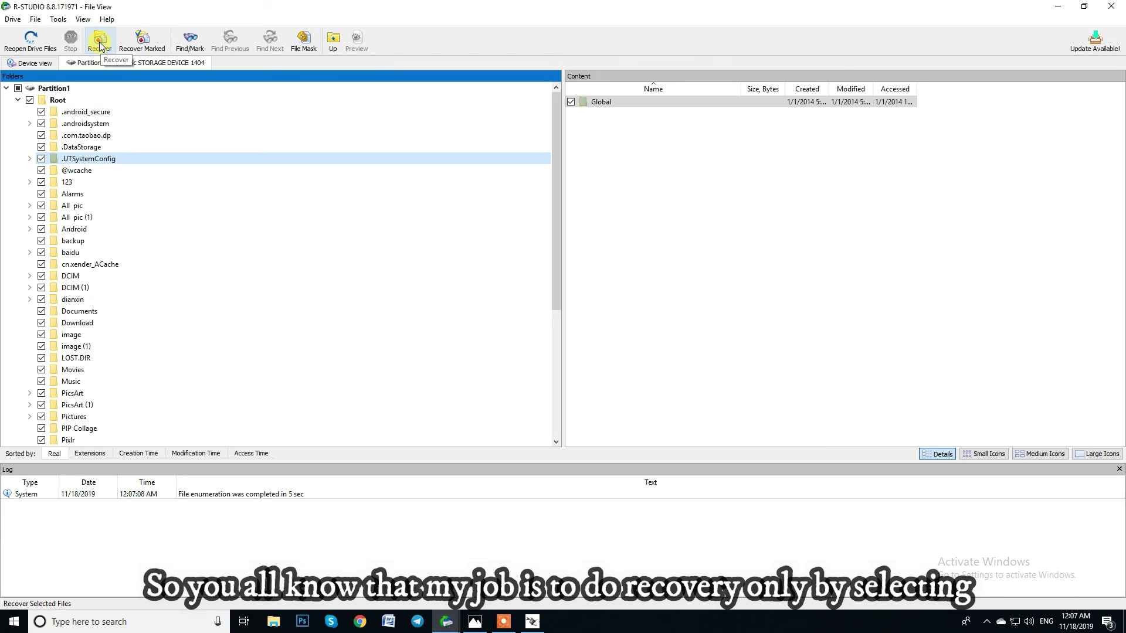
- Bring Deepspar Stabilizer Magic.jpg back up in Photos from the taskbar
{"action": "left_click", "coordinate": [476, 622]}
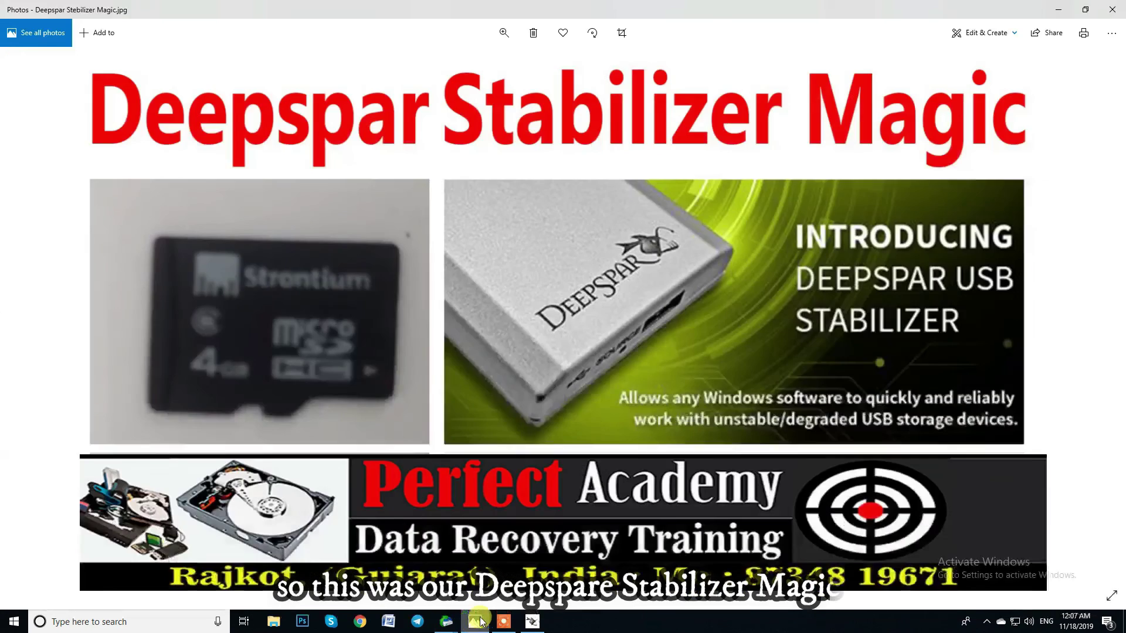